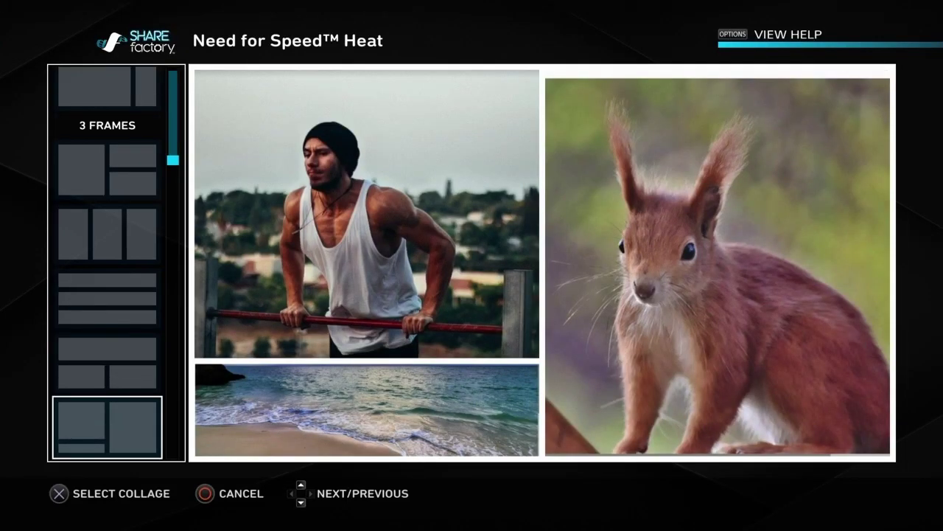
pyautogui.press('Down')
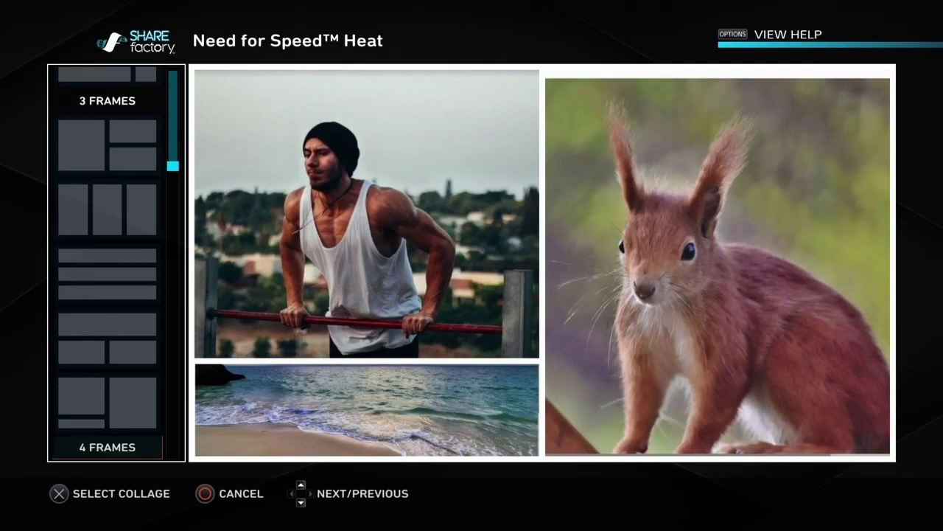
# Pick the three-frame collage layout with one large photo left and two on the right
pyautogui.press('Up')
pyautogui.press('Up')
pyautogui.press('Up')
pyautogui.press('Up')
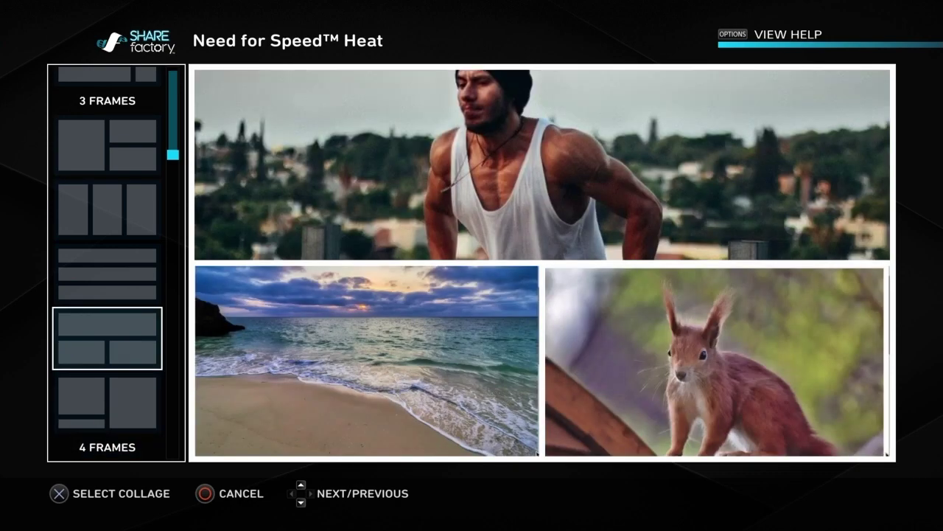
pyautogui.press('Up')
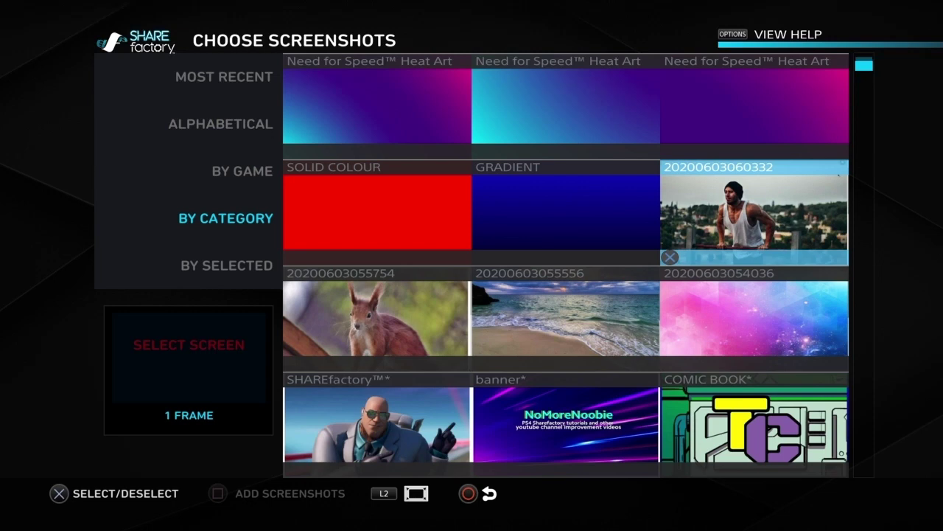
# Add the man, beach and squirrel screenshots to the collage and continue into the editor
pyautogui.press('Return')
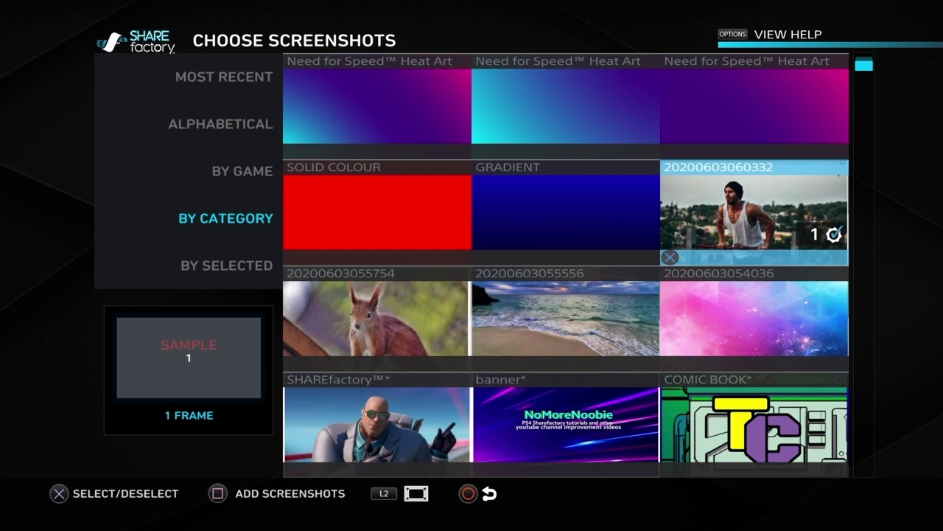
pyautogui.press('Down')
pyautogui.press('Left')
pyautogui.press('Return')
pyautogui.press('Left')
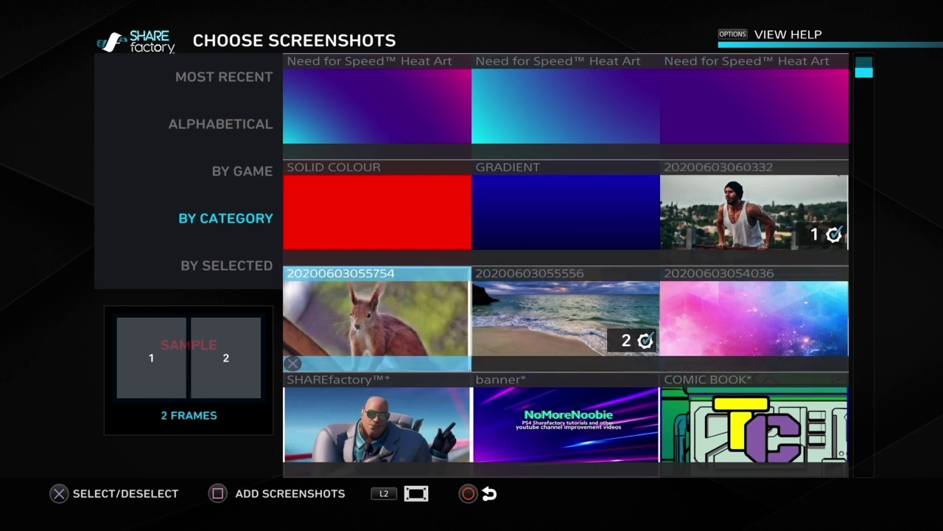
pyautogui.press('Return')
pyautogui.press('space')
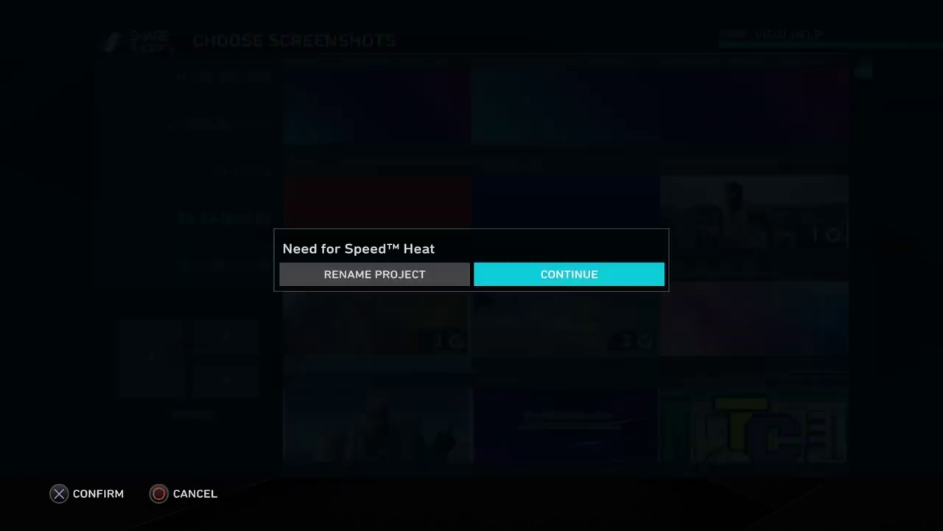
pyautogui.press('Return')
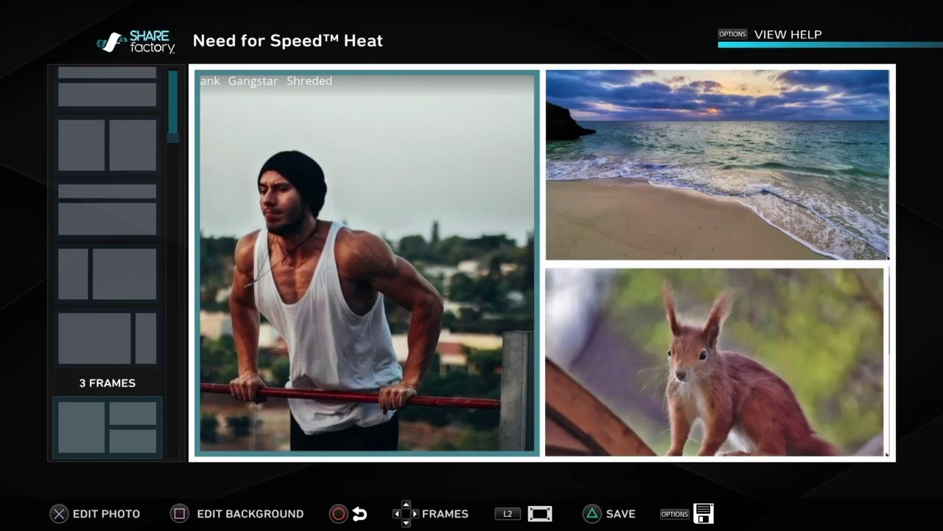
# Step through the beach, squirrel and large left frames, then go home to the Internet Browser
pyautogui.press('Right')
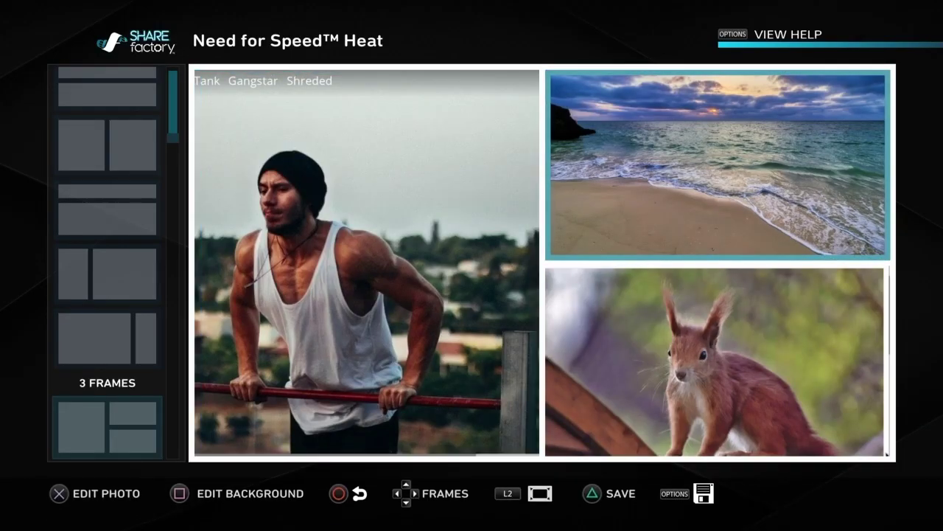
pyautogui.press('Down')
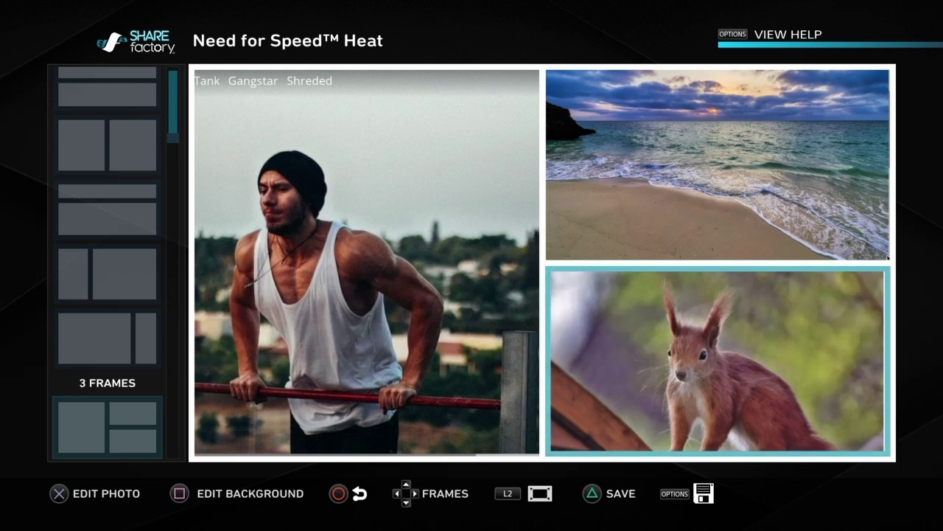
pyautogui.press('Left')
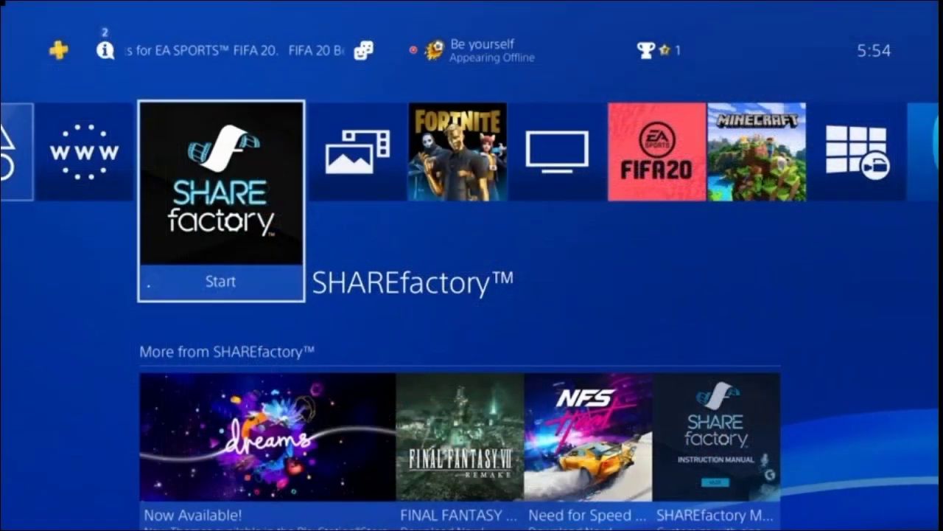
pyautogui.press('Left')
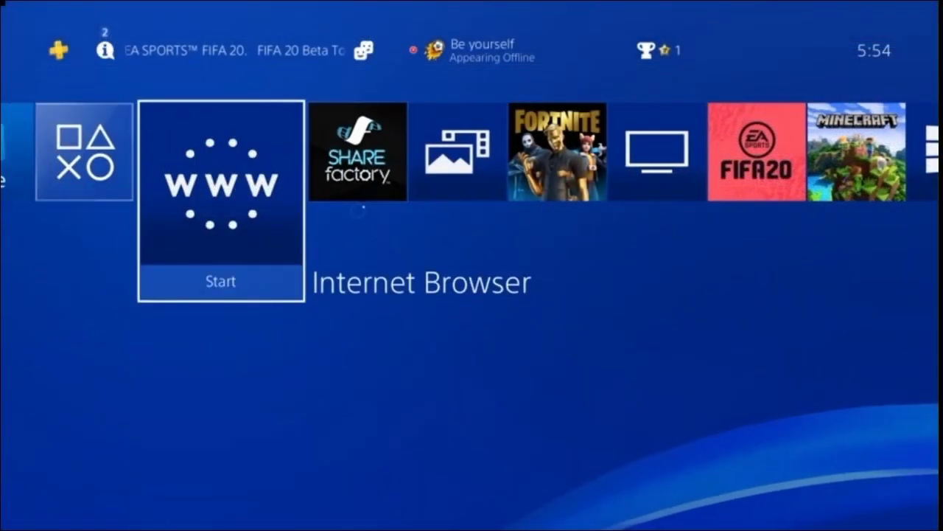
# Launch the Internet Browser and bring up the web search keyboard
pyautogui.press('Return')
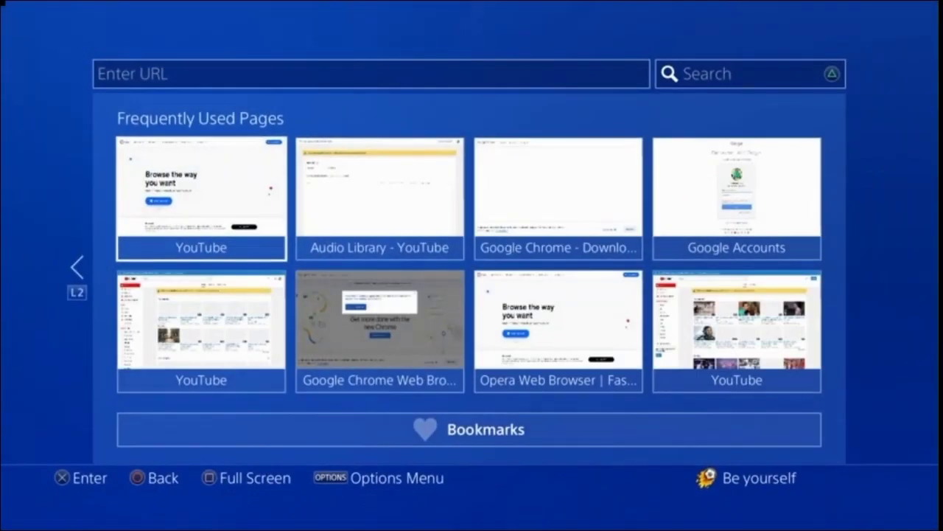
pyautogui.press('Up')
pyautogui.press('Right')
pyautogui.press('Return')
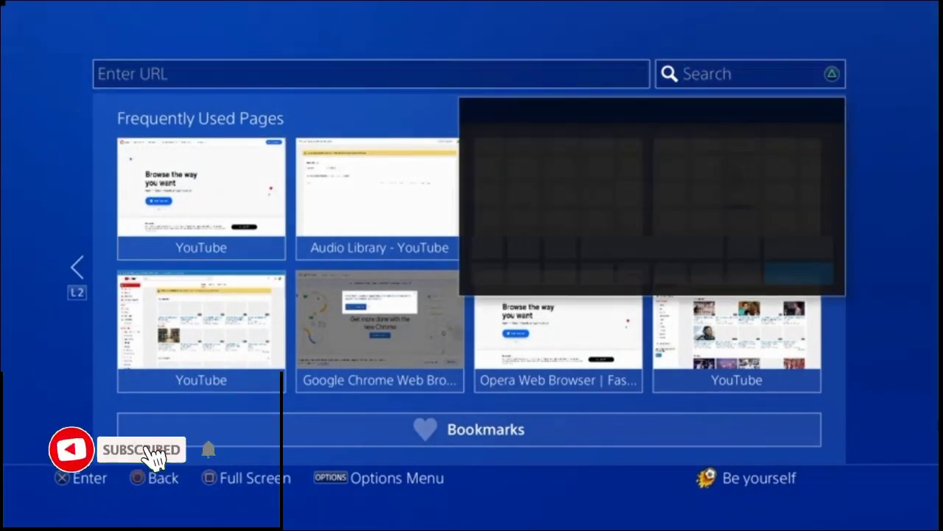
# Search for 'Free images' and scroll the results down to Pixabay
pyautogui.press('Left')
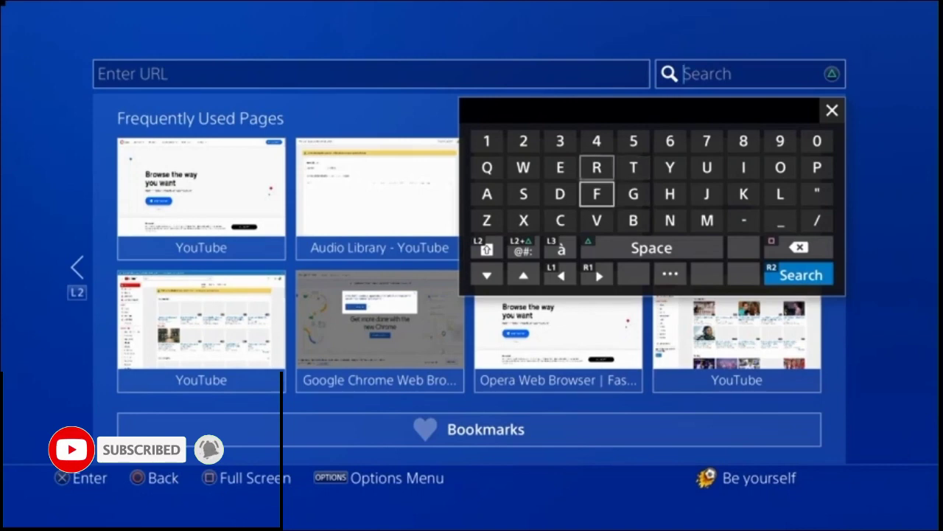
pyautogui.write('Fr')
pyautogui.press('Left')
pyautogui.write('ee ')
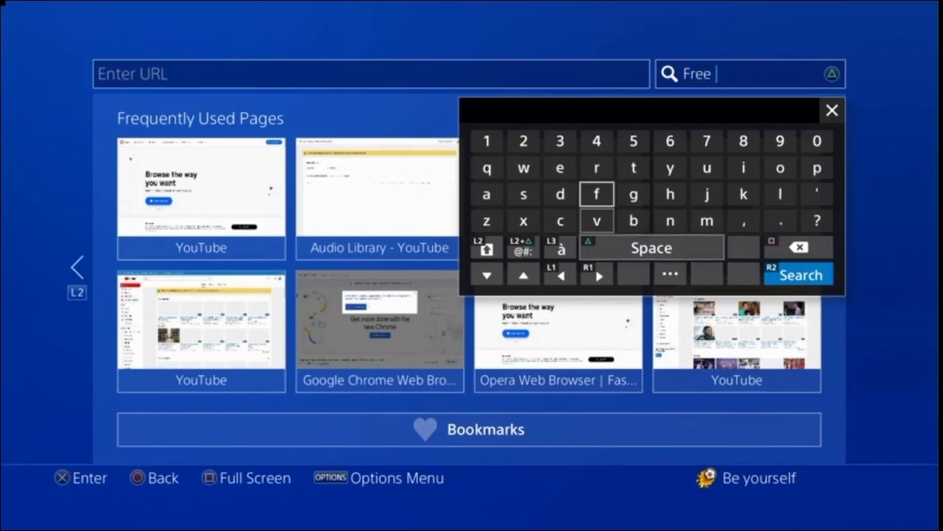
pyautogui.write('ima')
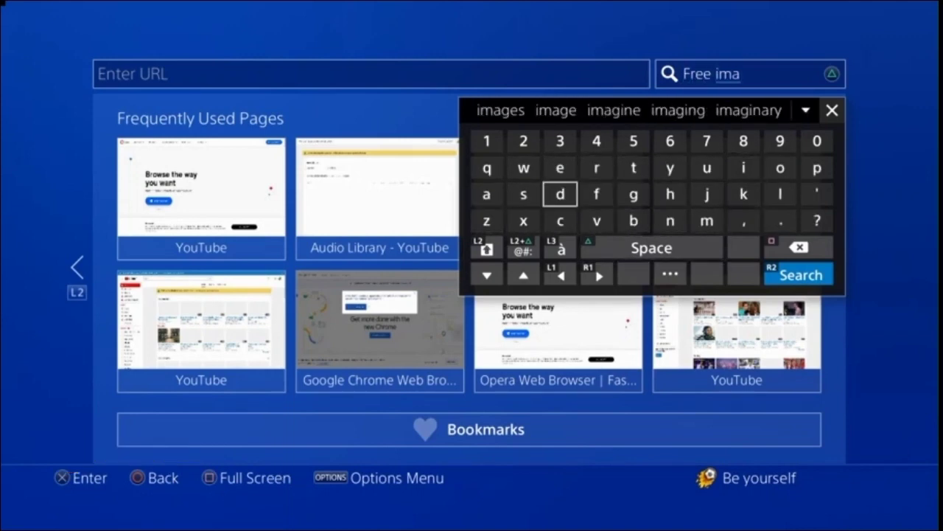
pyautogui.write('ges')
pyautogui.press('Return')
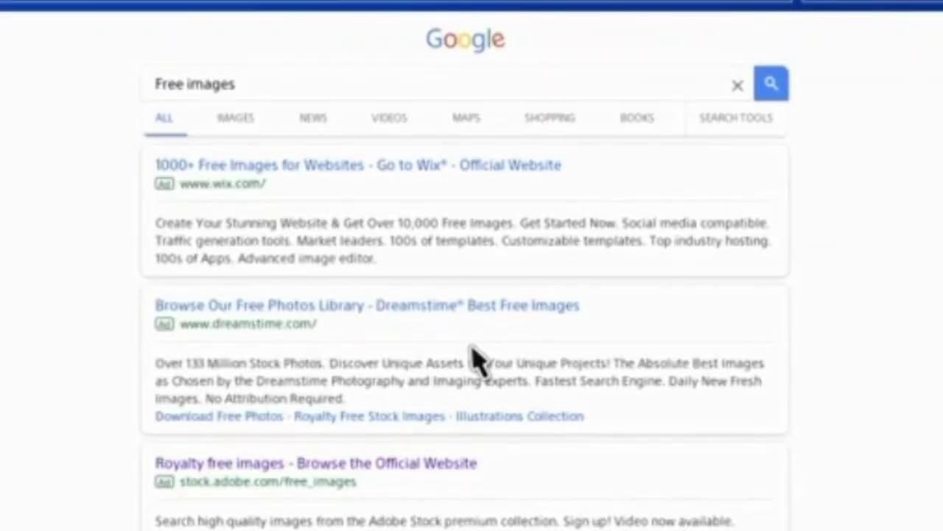
pyautogui.scroll(-5, 310, 347)
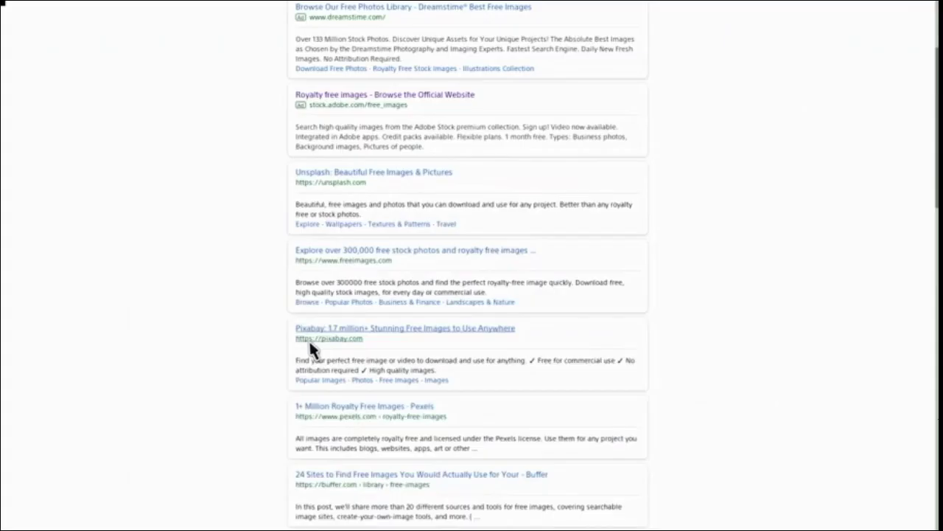
# Open the Pixabay result and view its sunset beach photo full screen
pyautogui.click(309, 341)
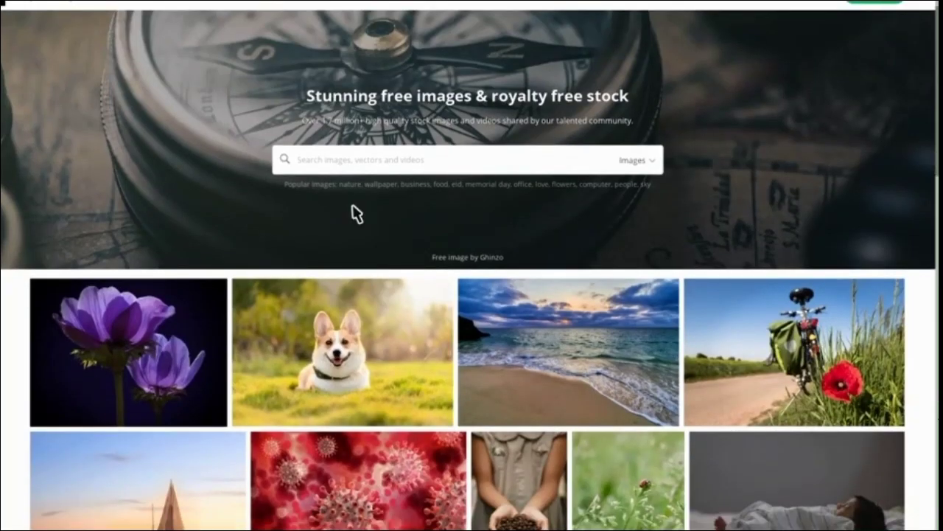
pyautogui.scroll(-2, 357, 213)
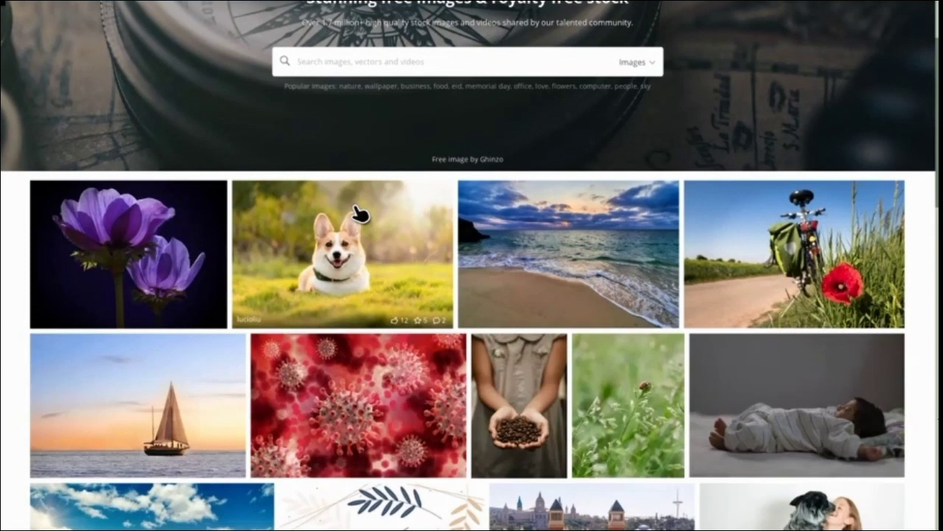
pyautogui.scroll(-1, 360, 214)
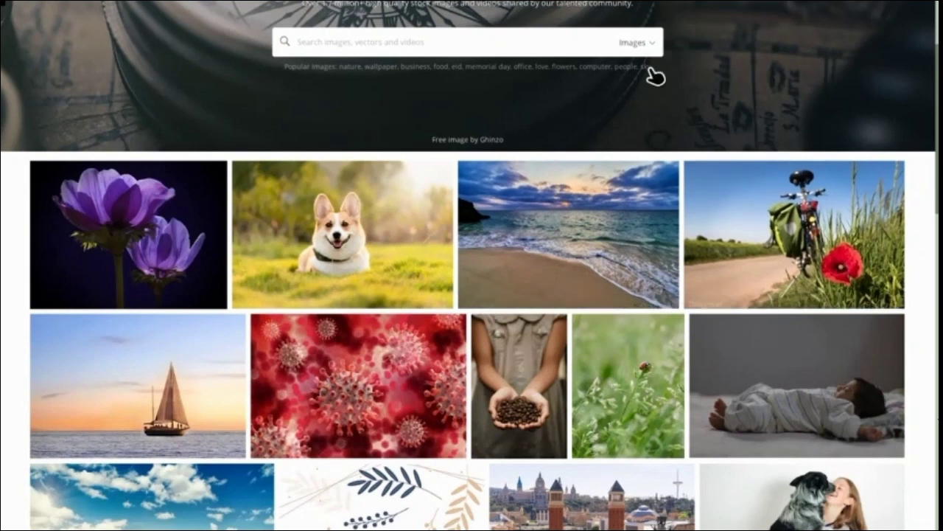
pyautogui.click(549, 232)
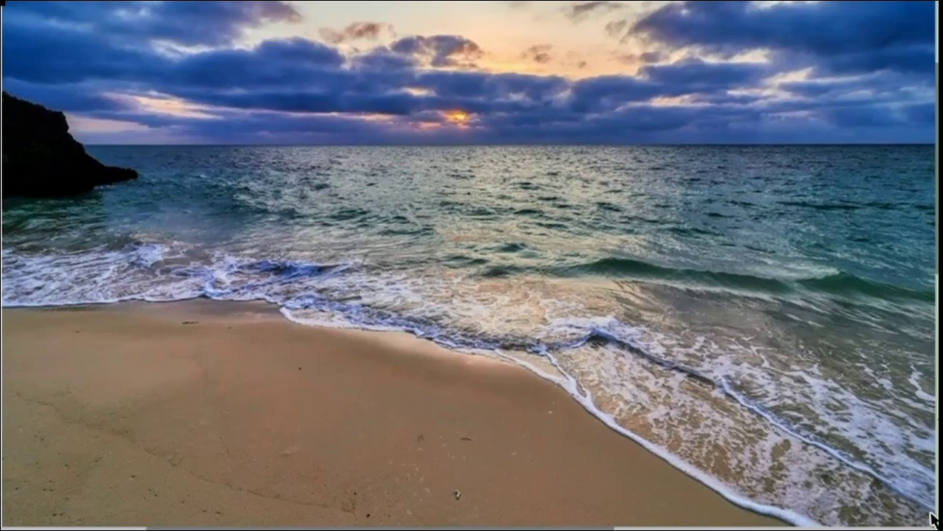
# Save a screenshot of the sunset beach photo to Capture Gallery and close the Share menu
pyautogui.press('F1')
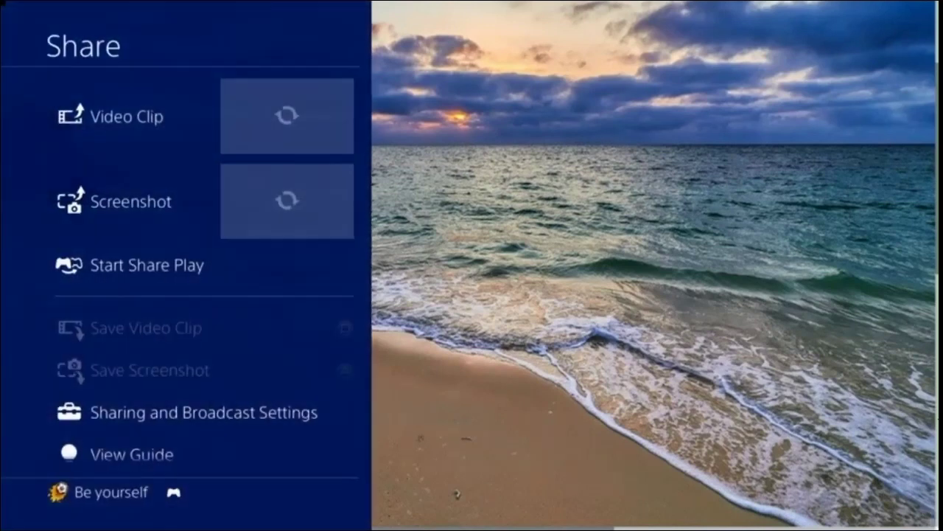
pyautogui.press('t')
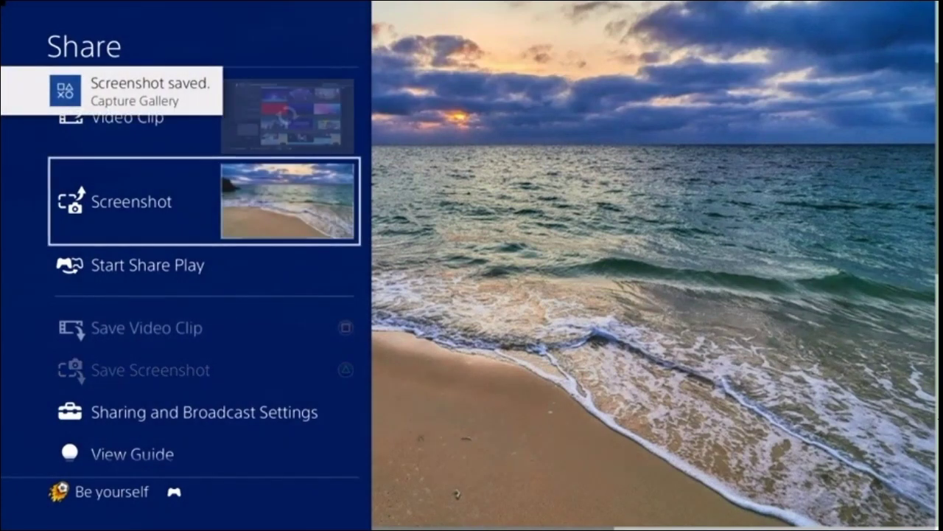
pyautogui.press('Escape')
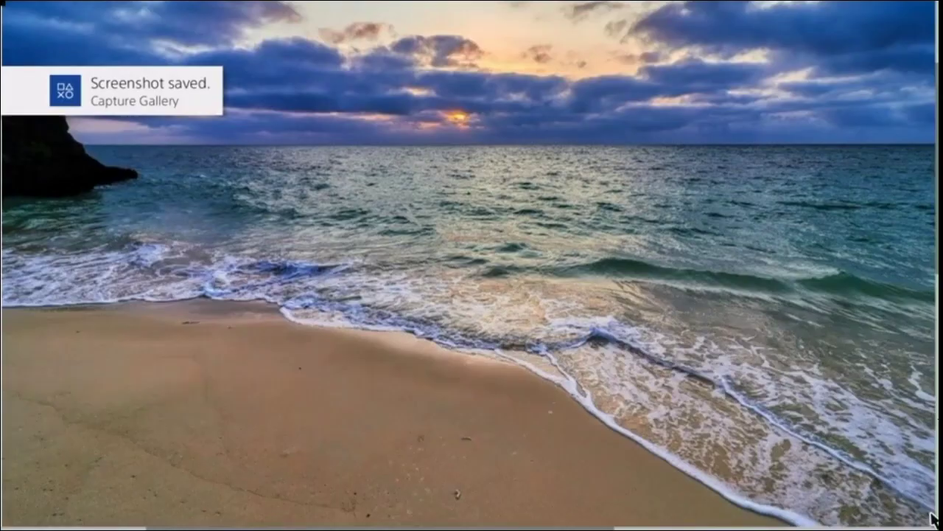
pyautogui.press('Escape')
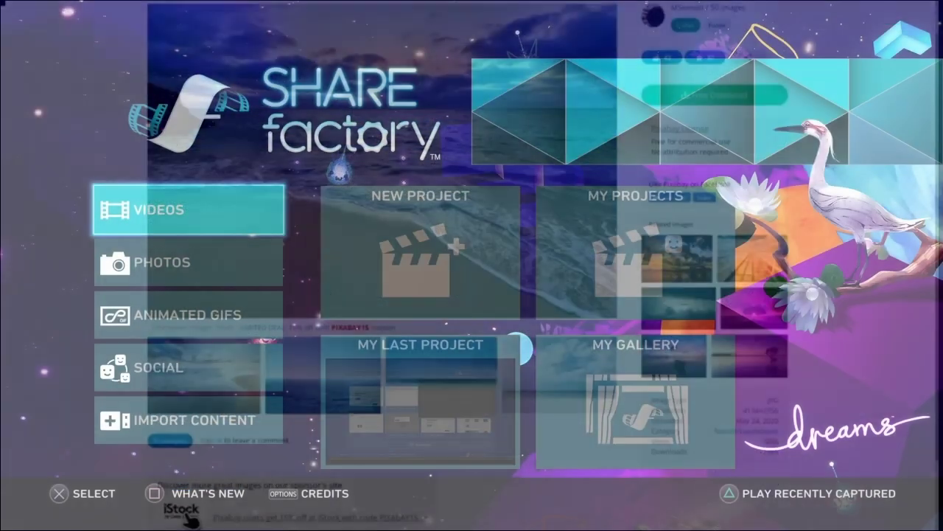
# Start a New Project from SHAREfactory's Photos section
pyautogui.press('Down')
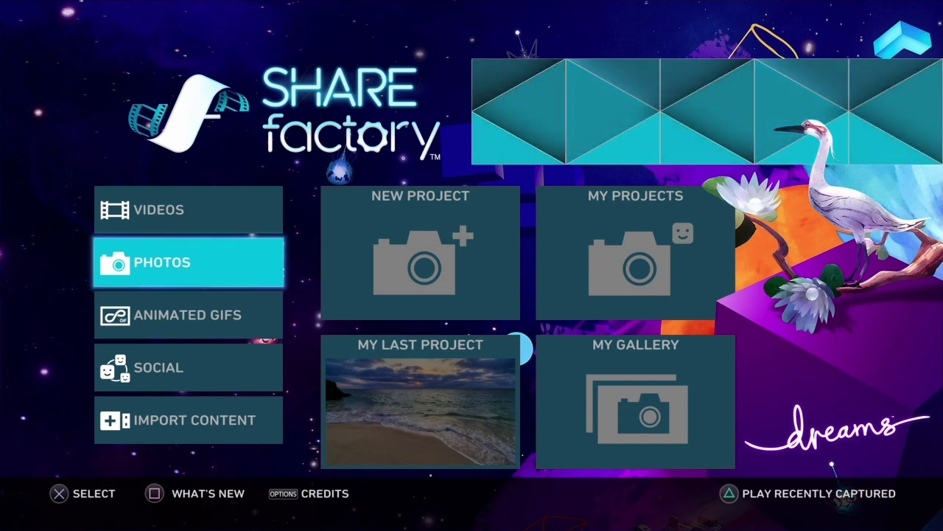
pyautogui.press('Right')
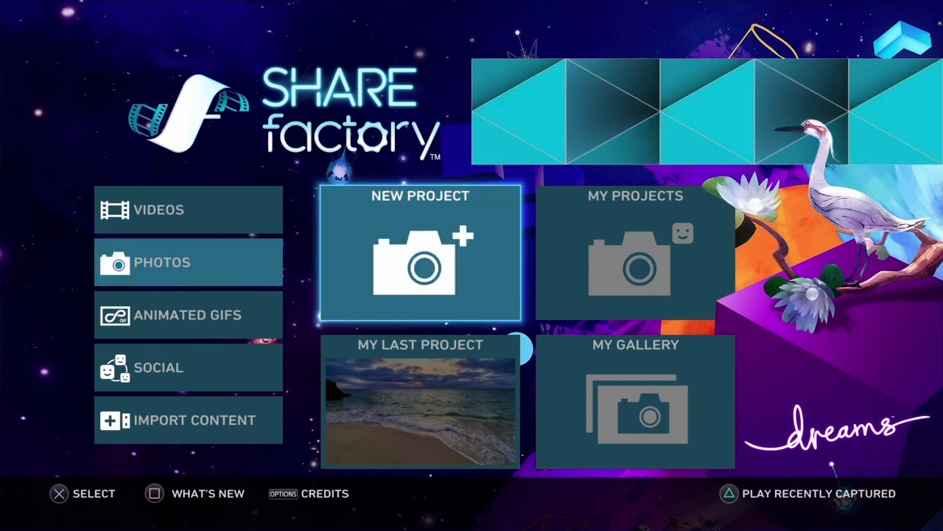
pyautogui.press('Return')
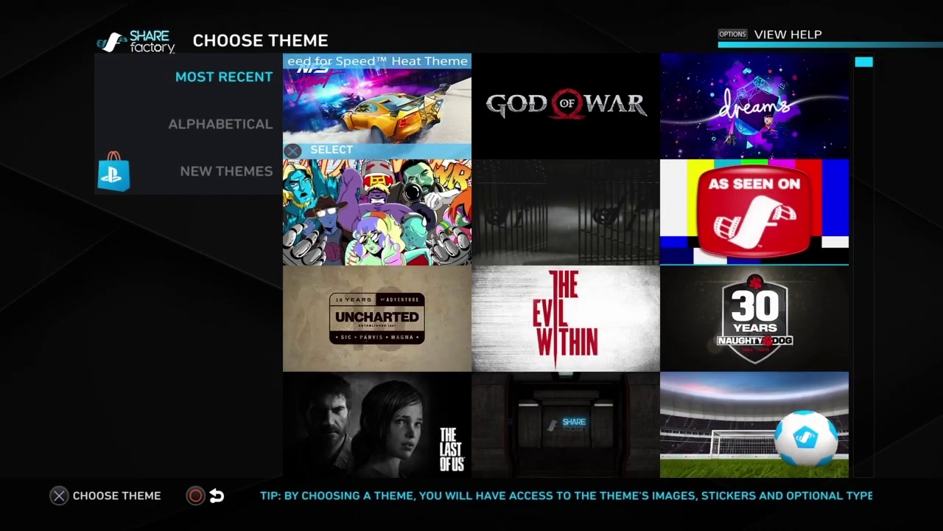
# Apply the Dreams theme, add the sunset beach screenshot and accept the project name
pyautogui.press('Right')
pyautogui.press('Right')
pyautogui.press('Return')
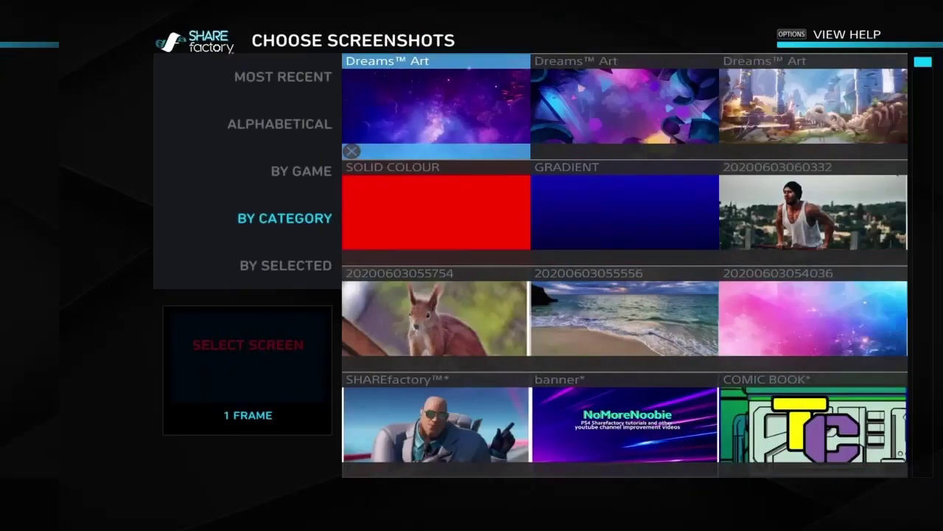
pyautogui.press('Down')
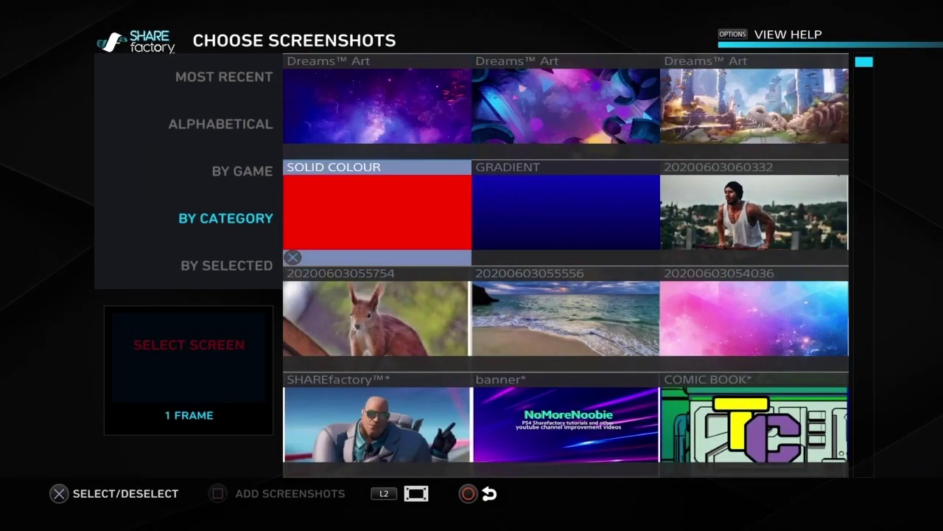
pyautogui.press('Down')
pyautogui.press('Right')
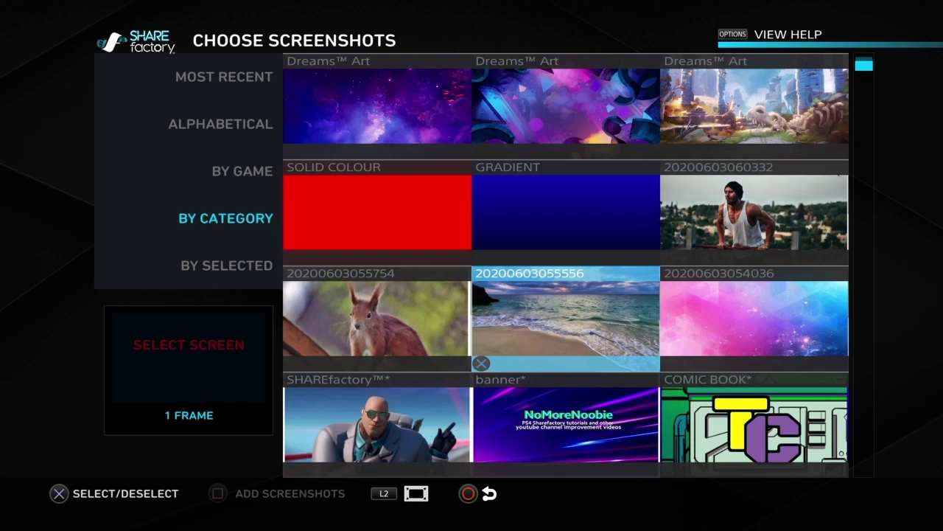
pyautogui.press('Return')
pyautogui.press('s')
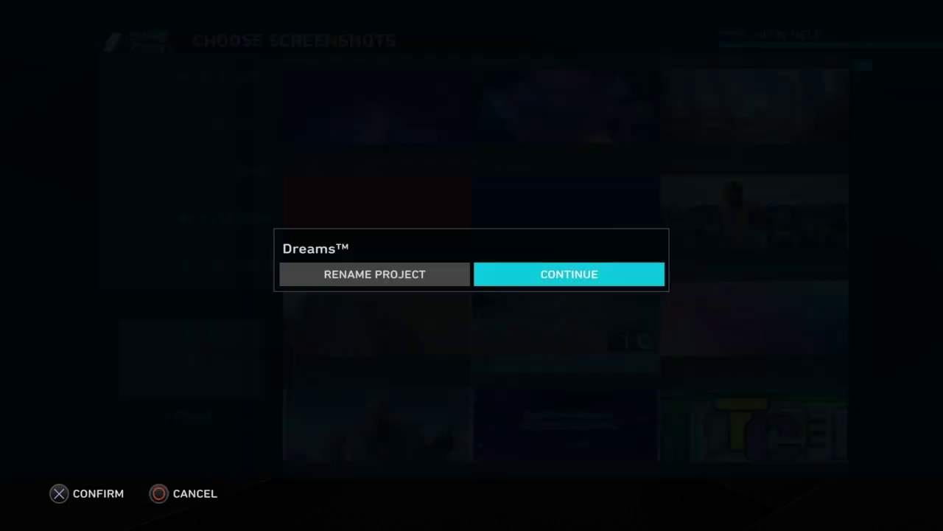
pyautogui.press('Return')
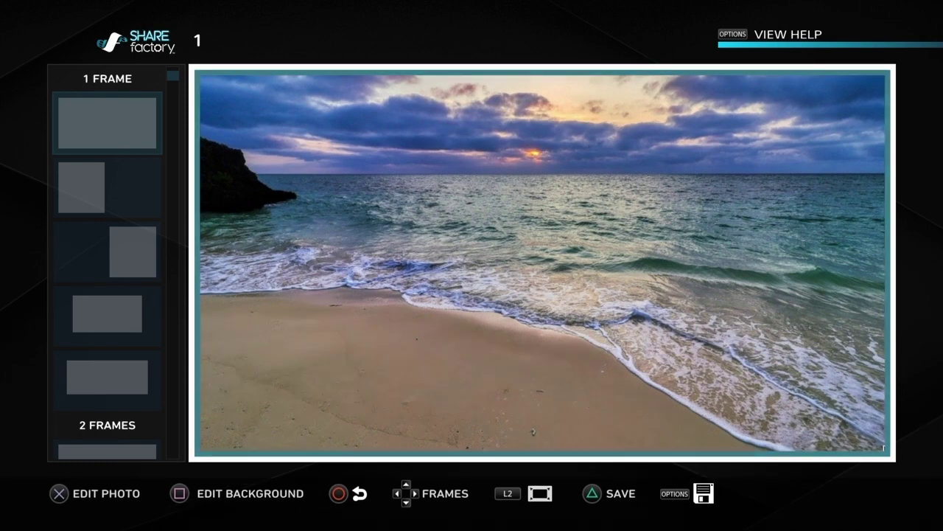
# Preview the frame layouts and apply the full 1 Frame layout to the beach photo
pyautogui.press('Left')
pyautogui.press('Down')
pyautogui.press('Down')
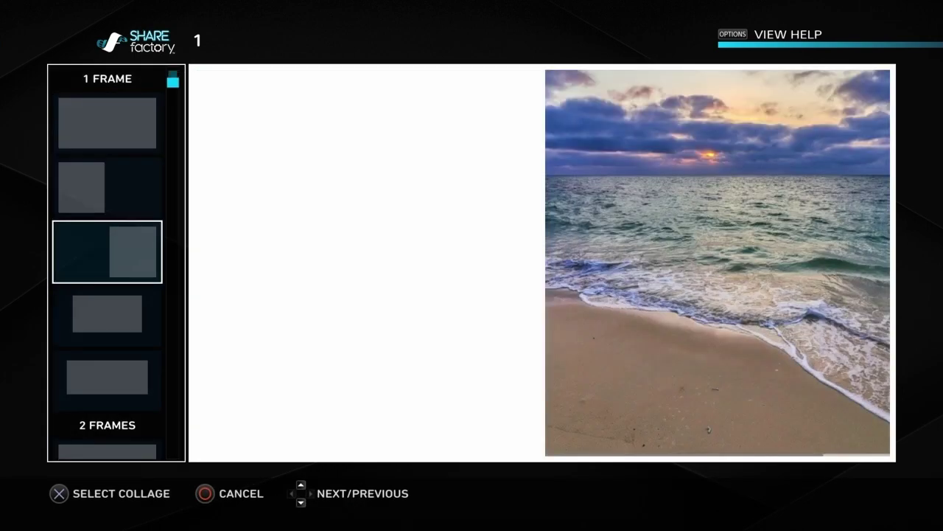
pyautogui.press('Down')
pyautogui.press('Down')
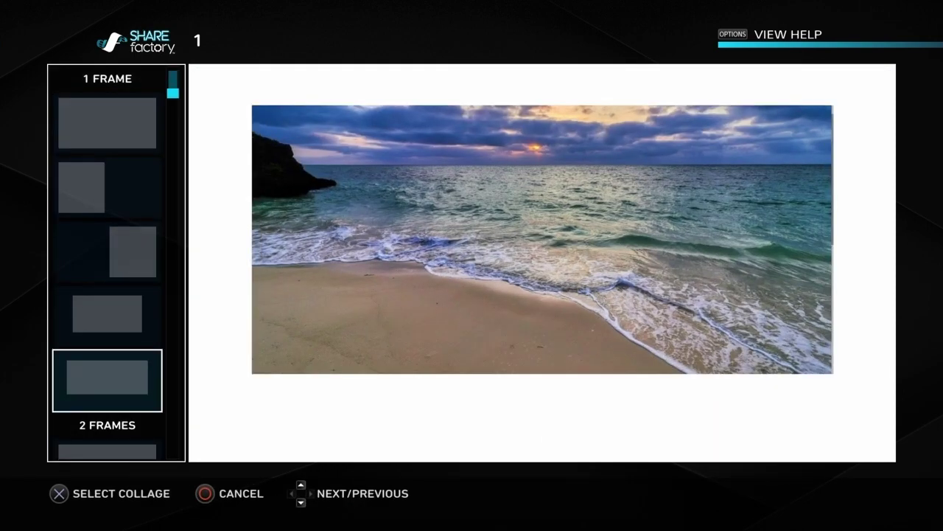
pyautogui.press('Up')
pyautogui.press('Up')
pyautogui.press('Up')
pyautogui.press('Up')
pyautogui.press('Return')
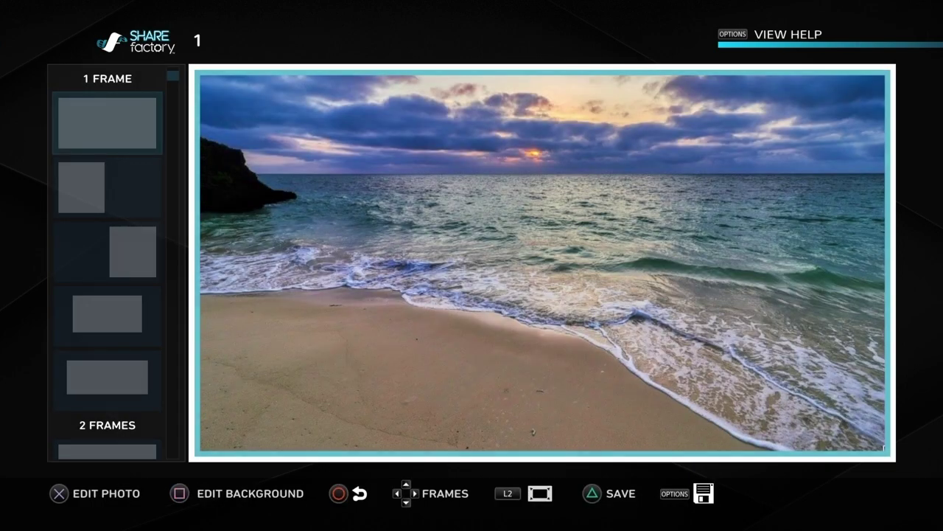
# Set the border spacing to 0 in Border Settings
pyautogui.press('s')
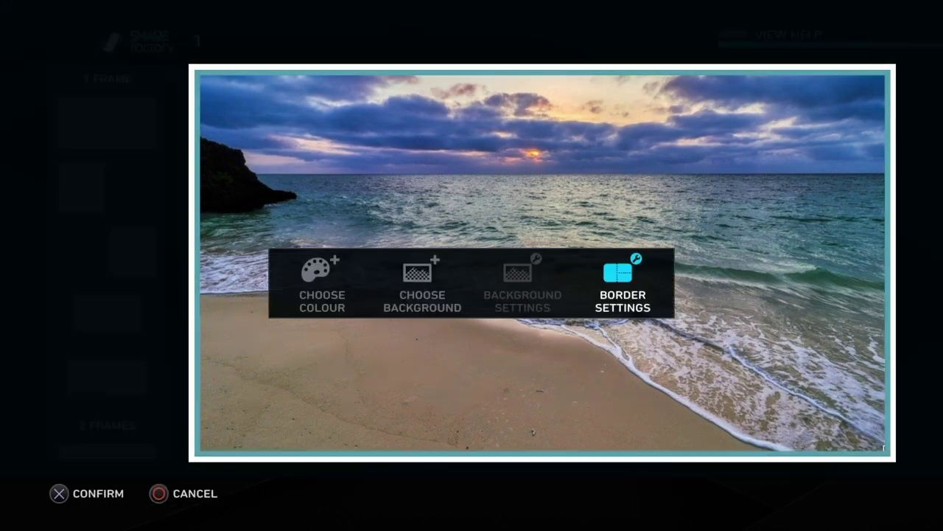
pyautogui.press('Return')
pyautogui.press('Left')
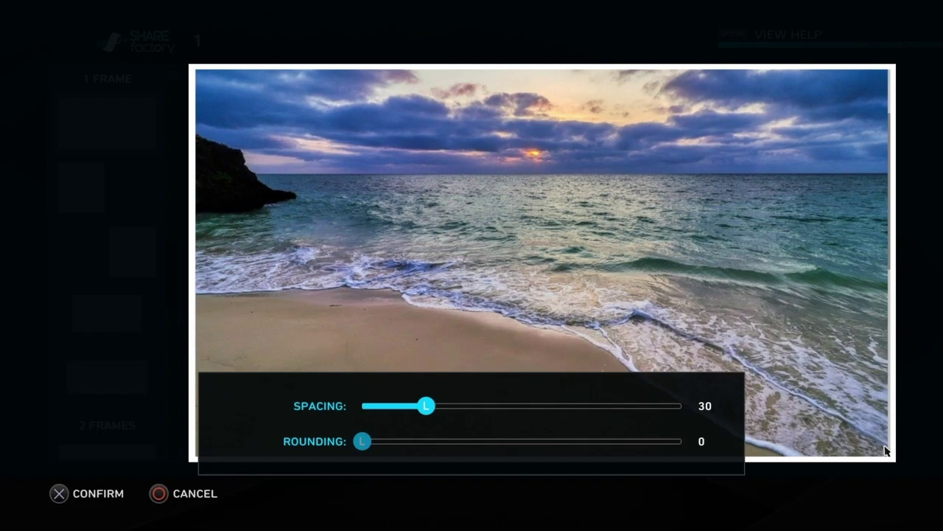
pyautogui.press('Return')
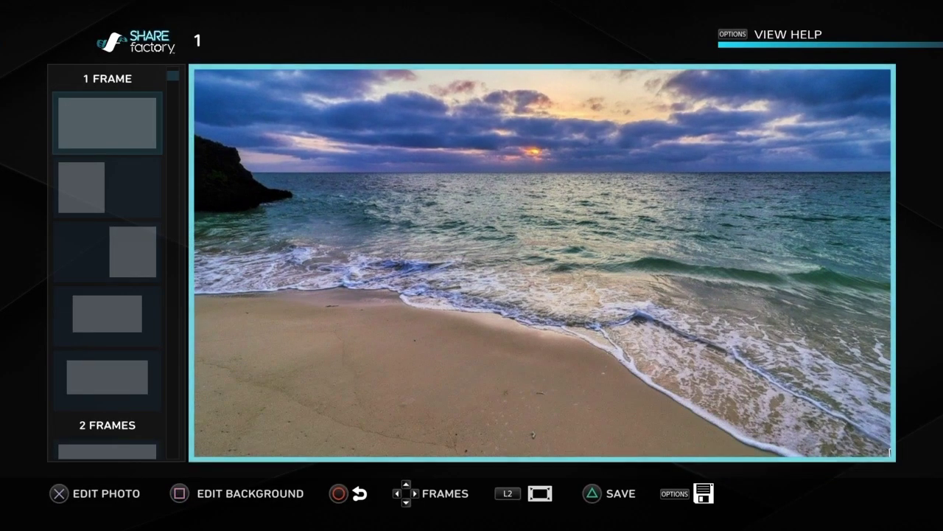
# Check the background options, then bring up the photo editing options
pyautogui.press('Return')
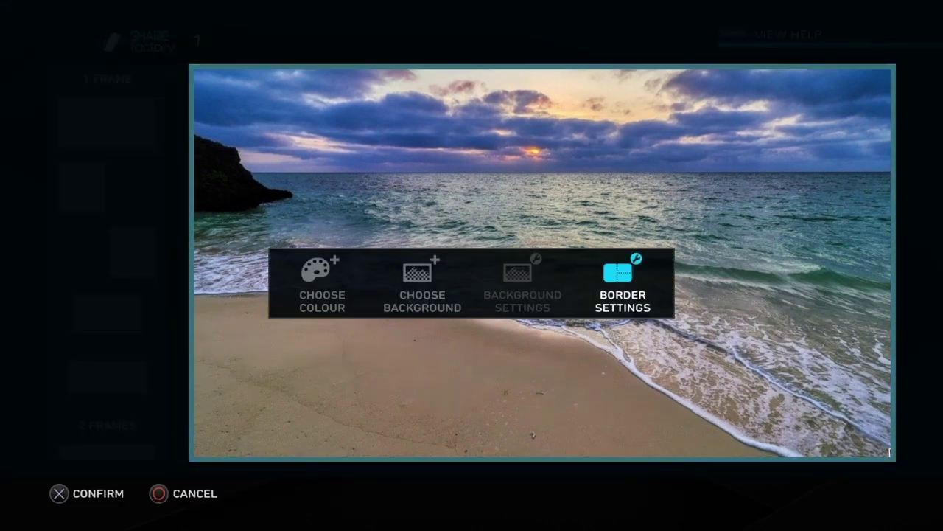
pyautogui.press('Escape')
pyautogui.press('Return')
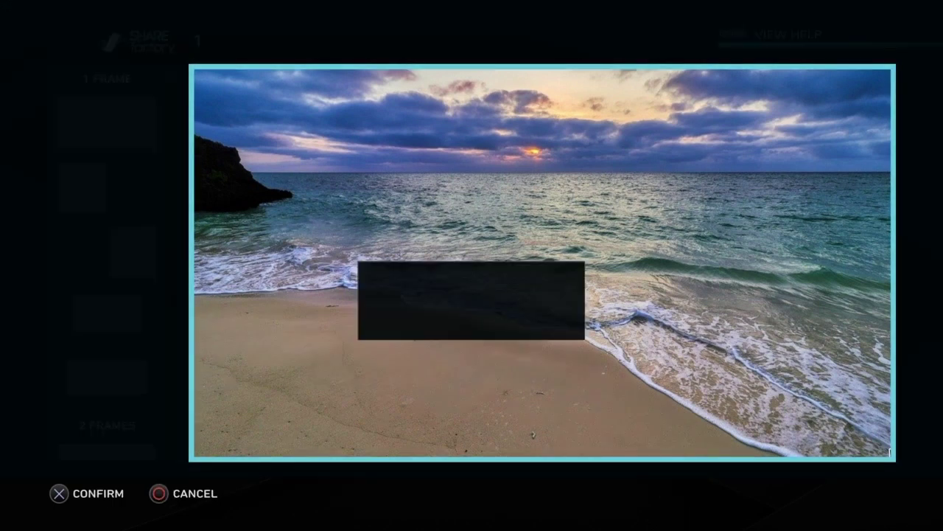
# Zoom the beach photo in to 191% and pan between the sunset sky and the waves
pyautogui.press('Return')
pyautogui.press('Right')
pyautogui.press('Right')
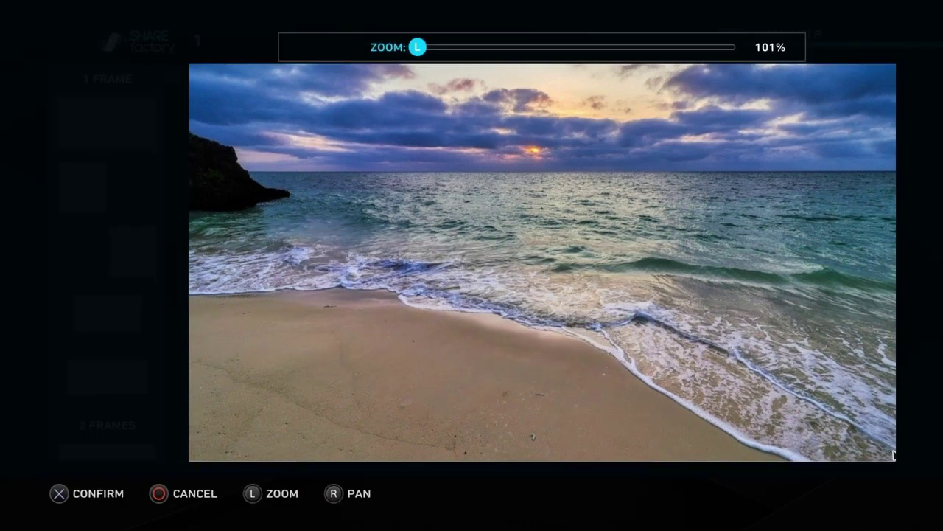
pyautogui.press('Right')
pyautogui.press('Right')
pyautogui.press('Right')
pyautogui.press('Right')
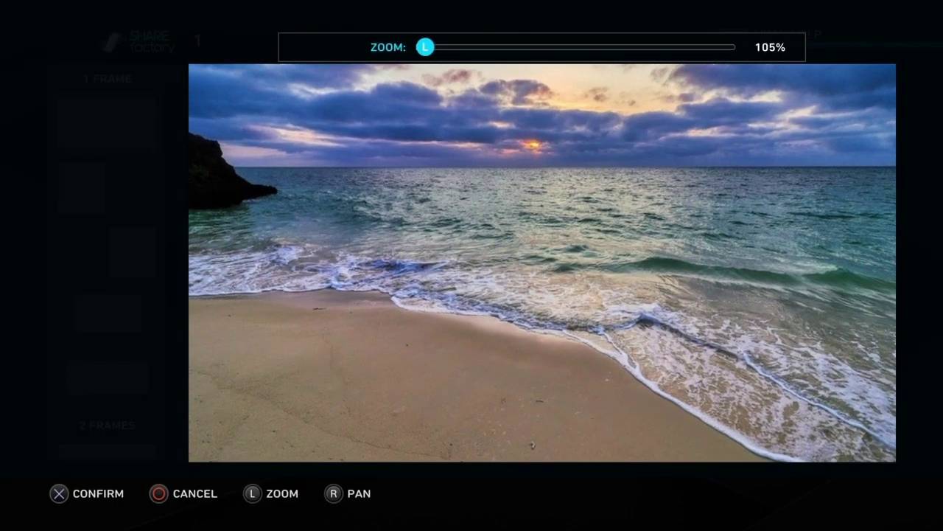
pyautogui.press('Right')
pyautogui.press('Up')
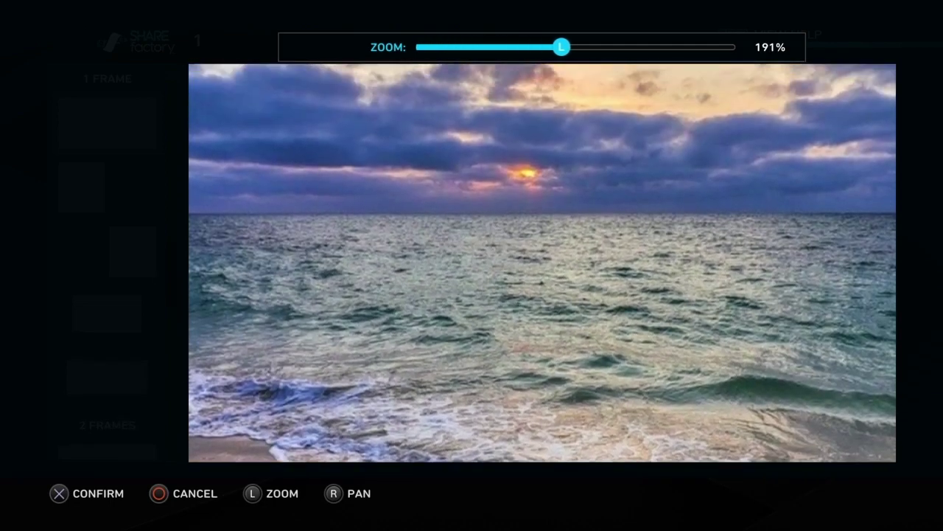
pyautogui.press('Down')
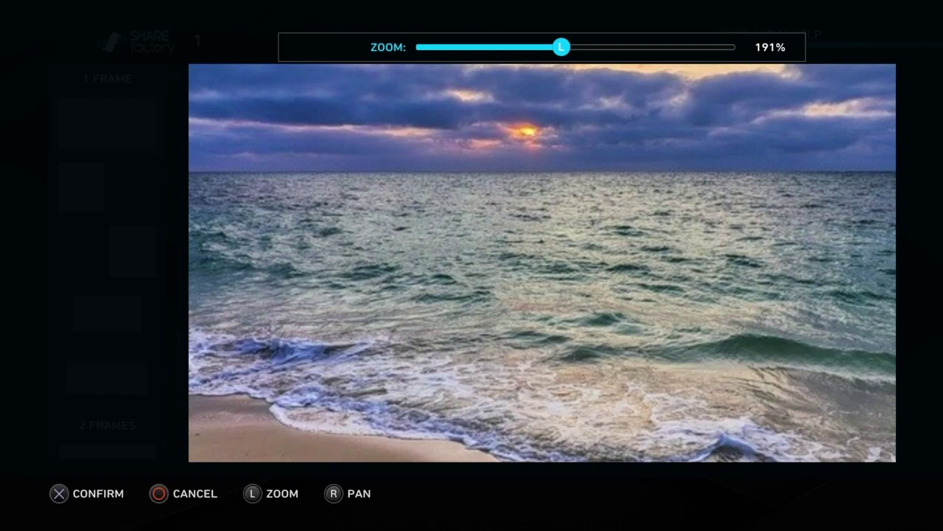
# Zoom back out to about 101%, confirm the framing, and reopen the photo editing options
pyautogui.press('Left')
pyautogui.press('Left')
pyautogui.press('Left')
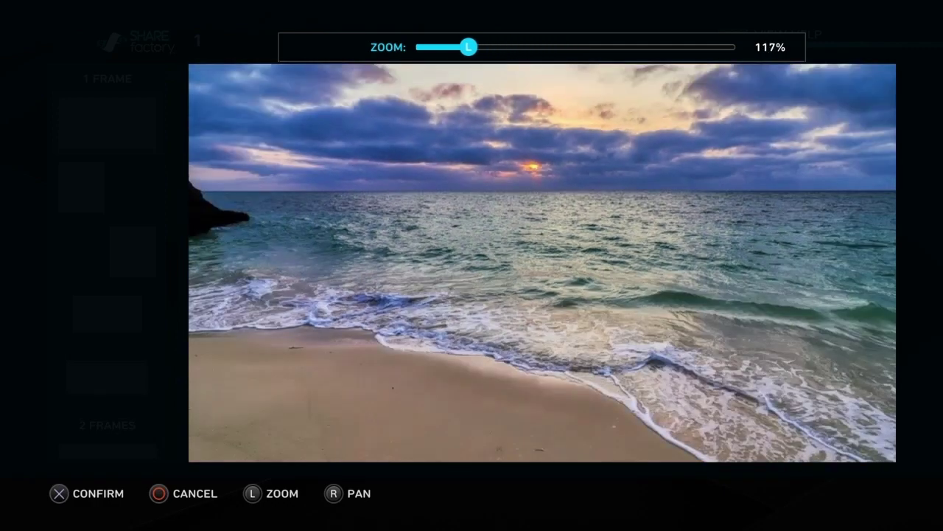
pyautogui.press('Left')
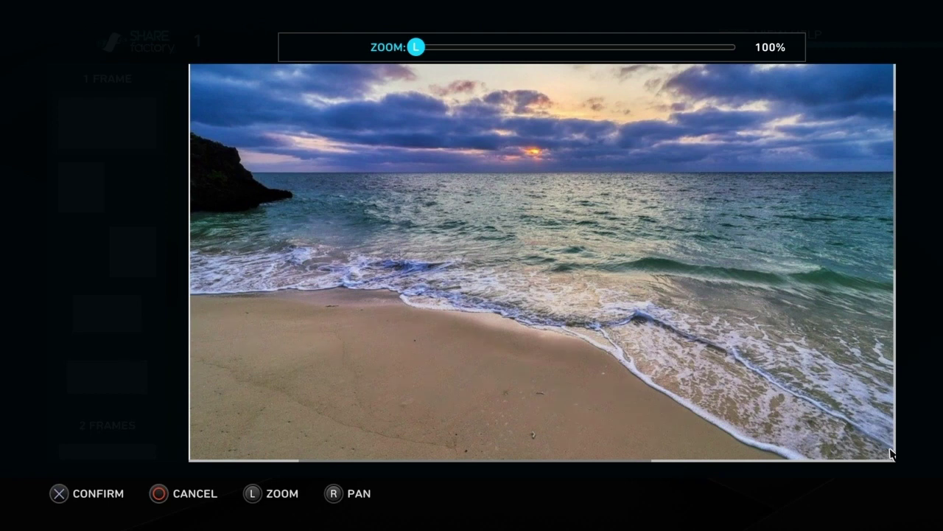
pyautogui.press('Right')
pyautogui.press('Return')
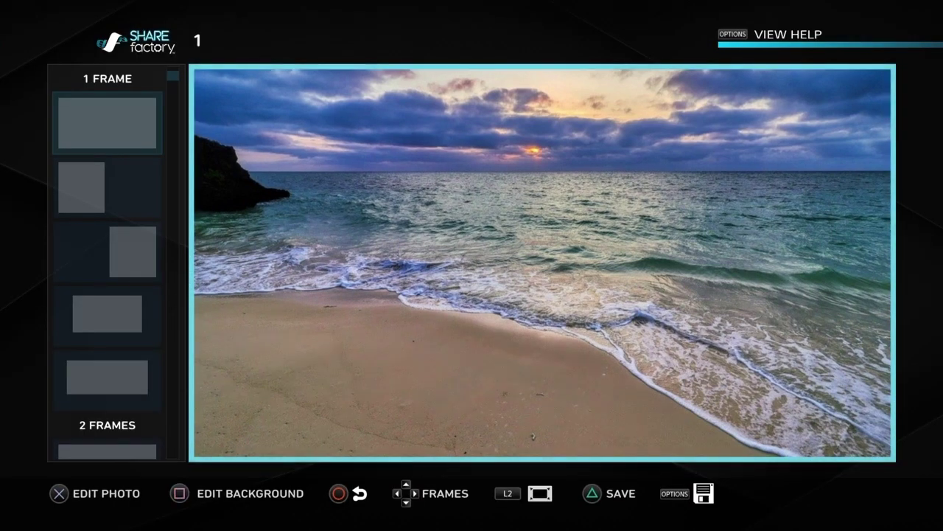
pyautogui.press('Return')
pyautogui.press('Left')
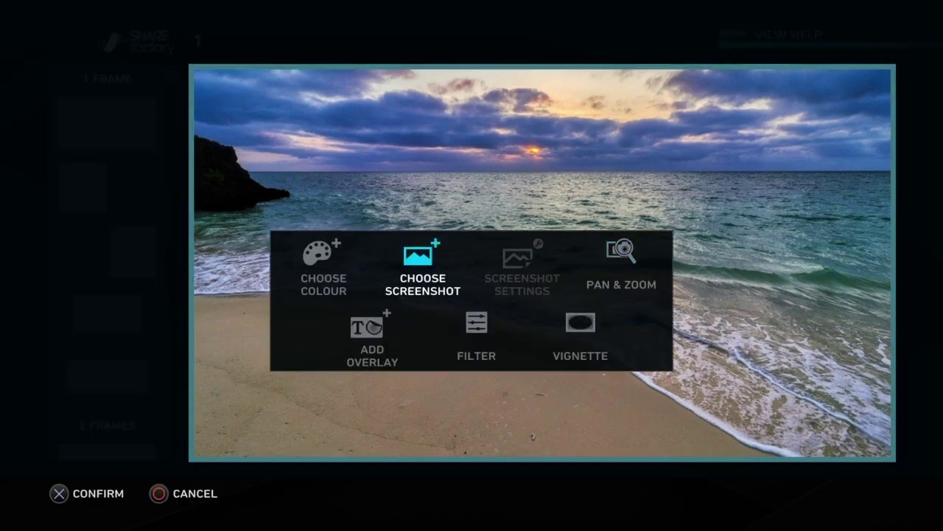